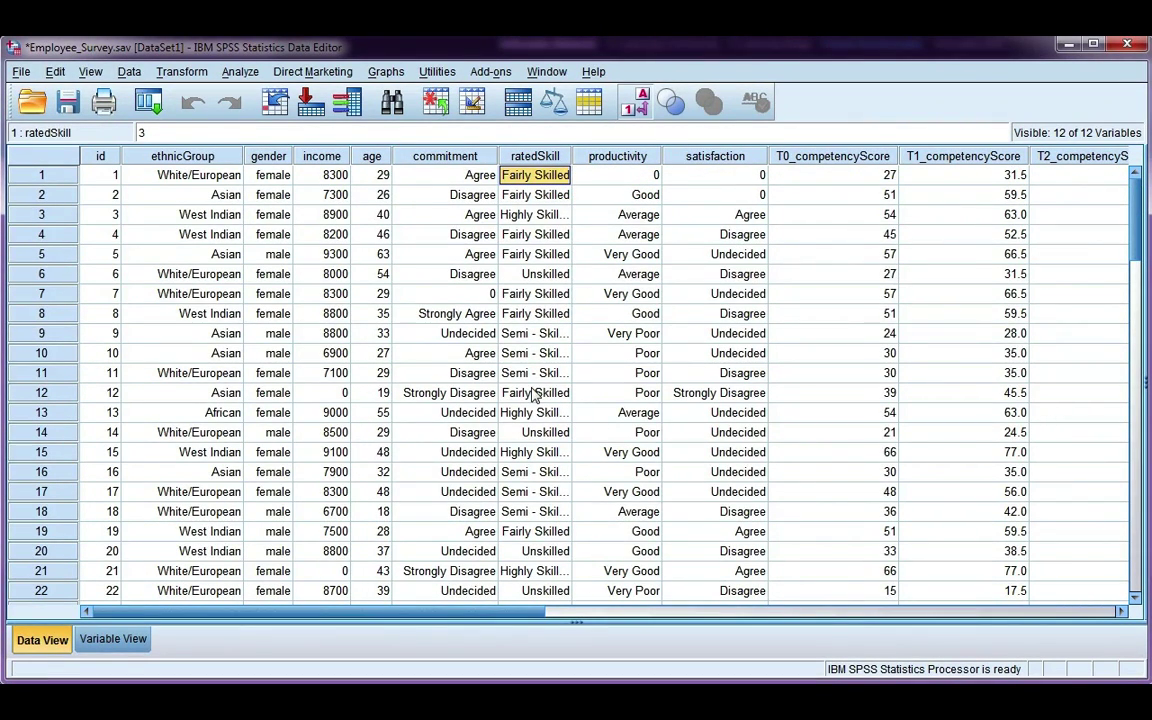
Crosstabulate Gender as rows against Rated Productivity as columns and run it
{"action": "left_click", "coordinate": [252, 77]}
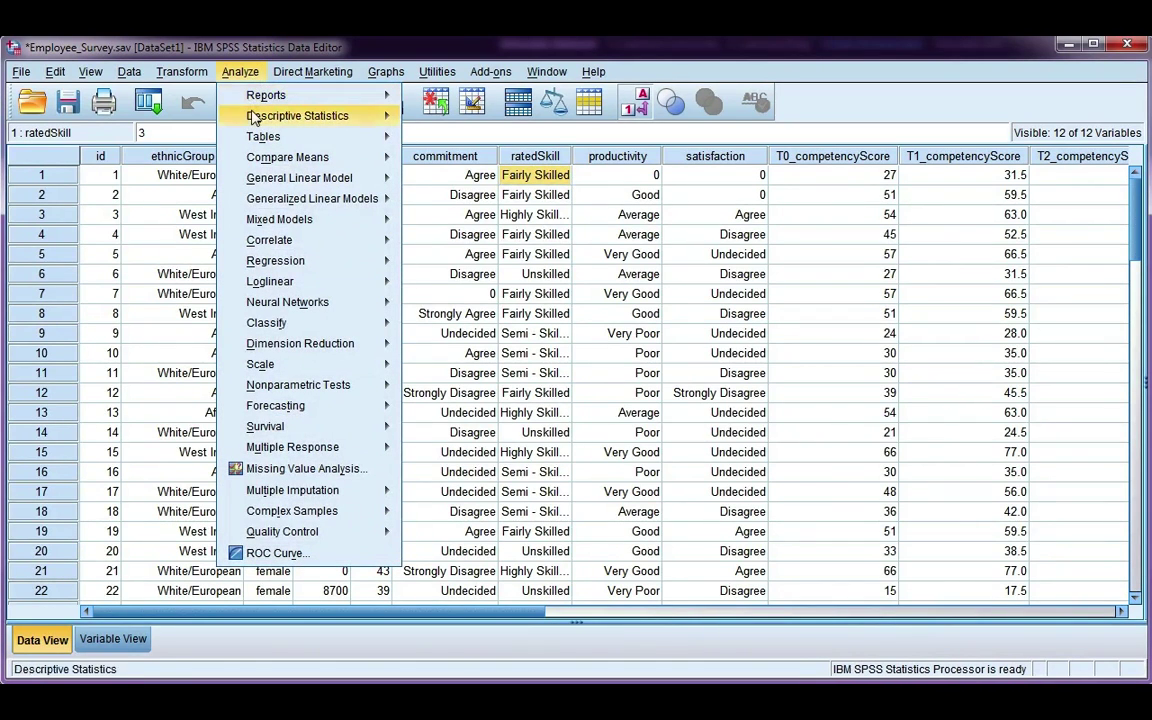
{"action": "mouse_move", "coordinate": [383, 116]}
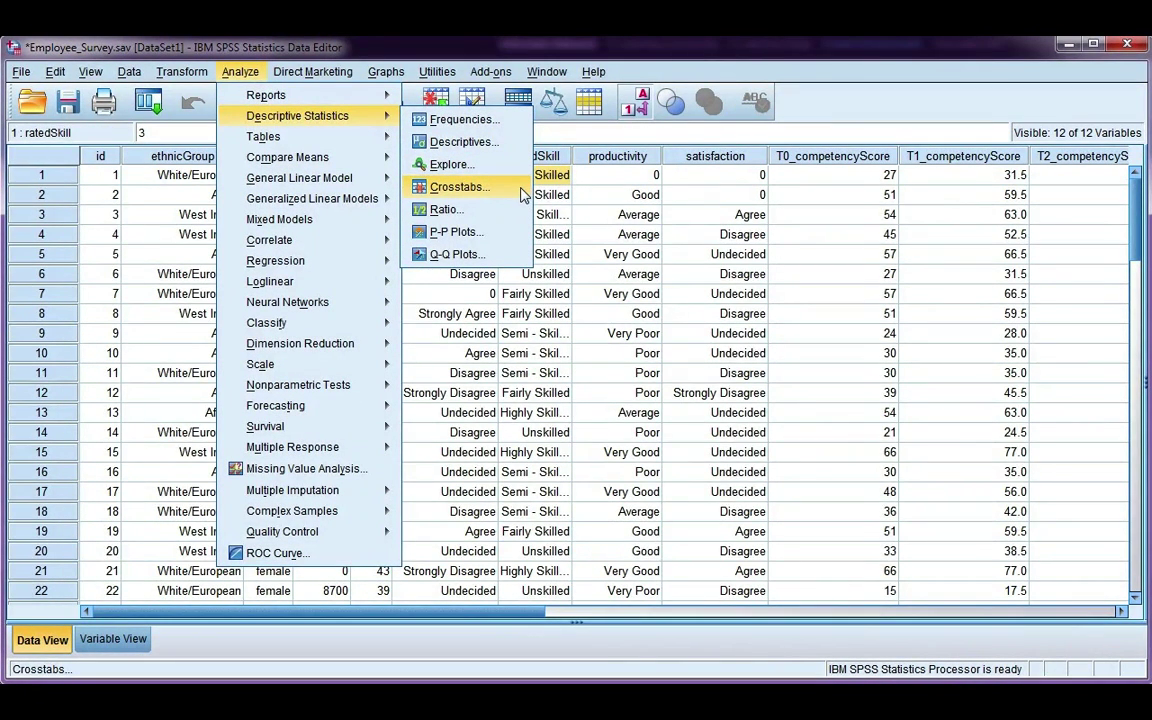
{"action": "left_click", "coordinate": [460, 187]}
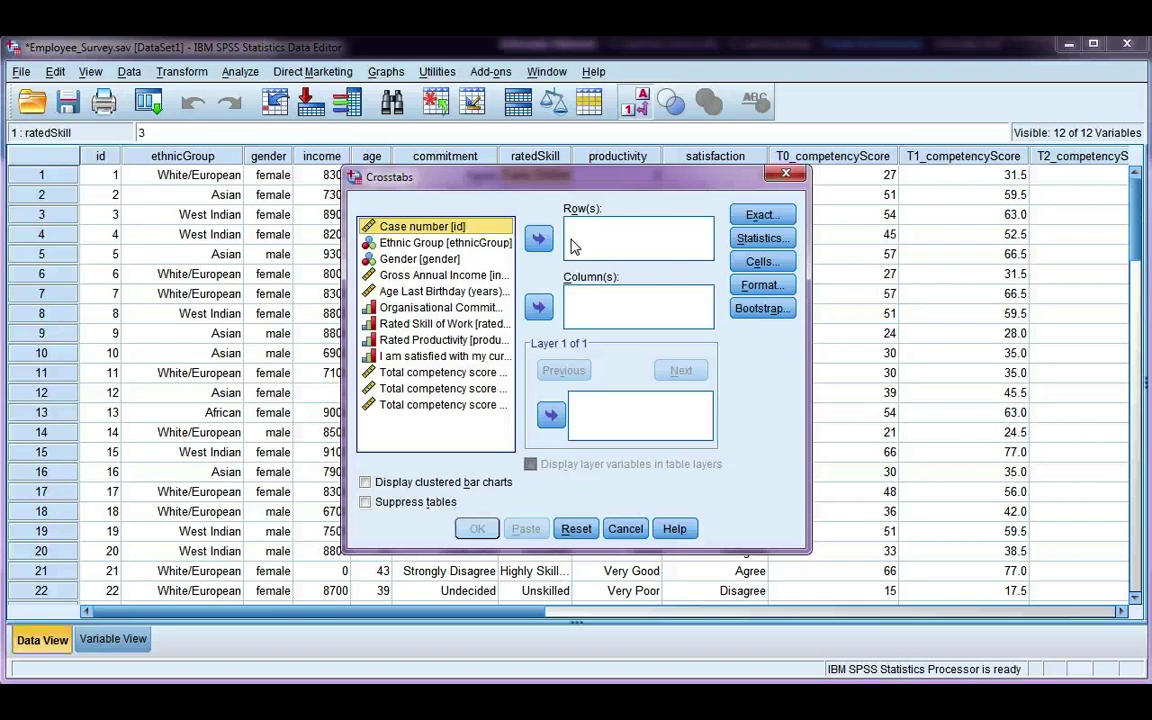
{"action": "left_click", "coordinate": [436, 341]}
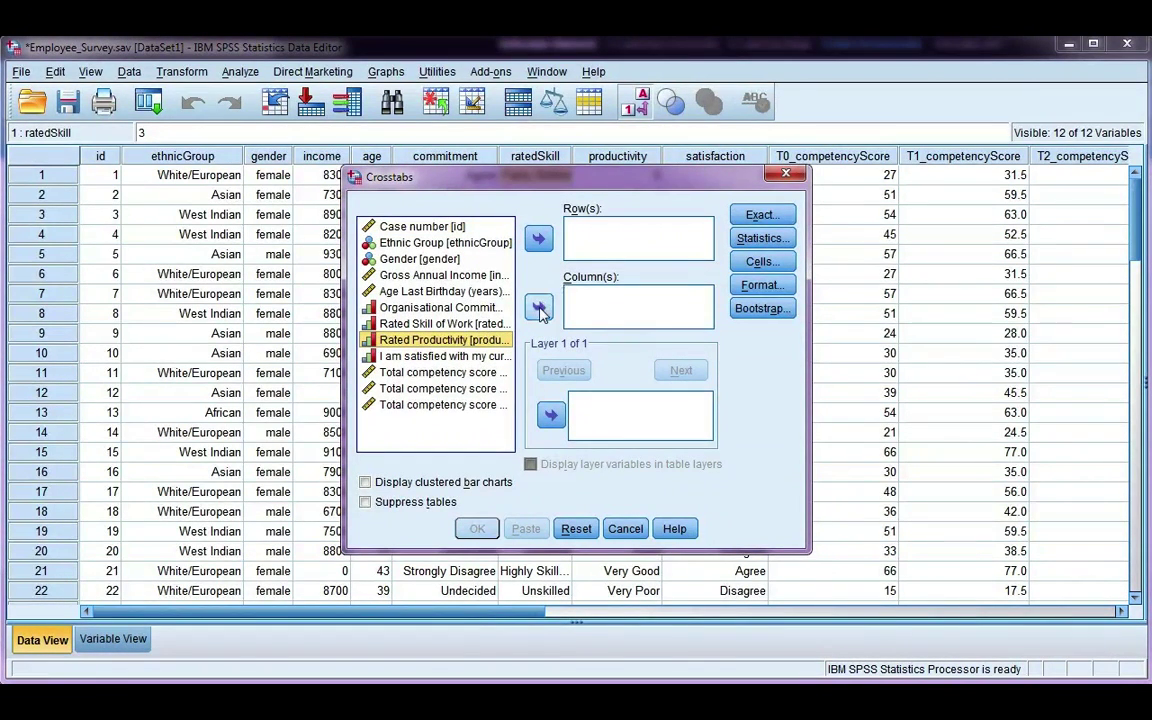
{"action": "left_click", "coordinate": [539, 309]}
{"action": "left_click", "coordinate": [426, 260]}
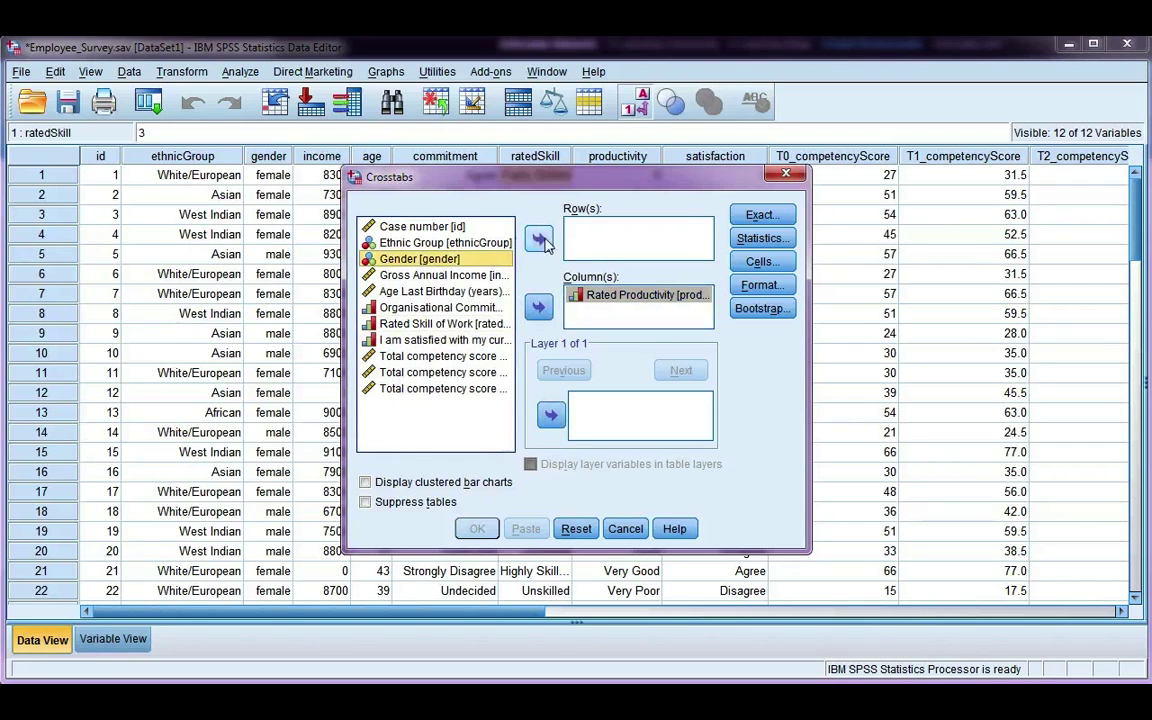
{"action": "left_click", "coordinate": [541, 241]}
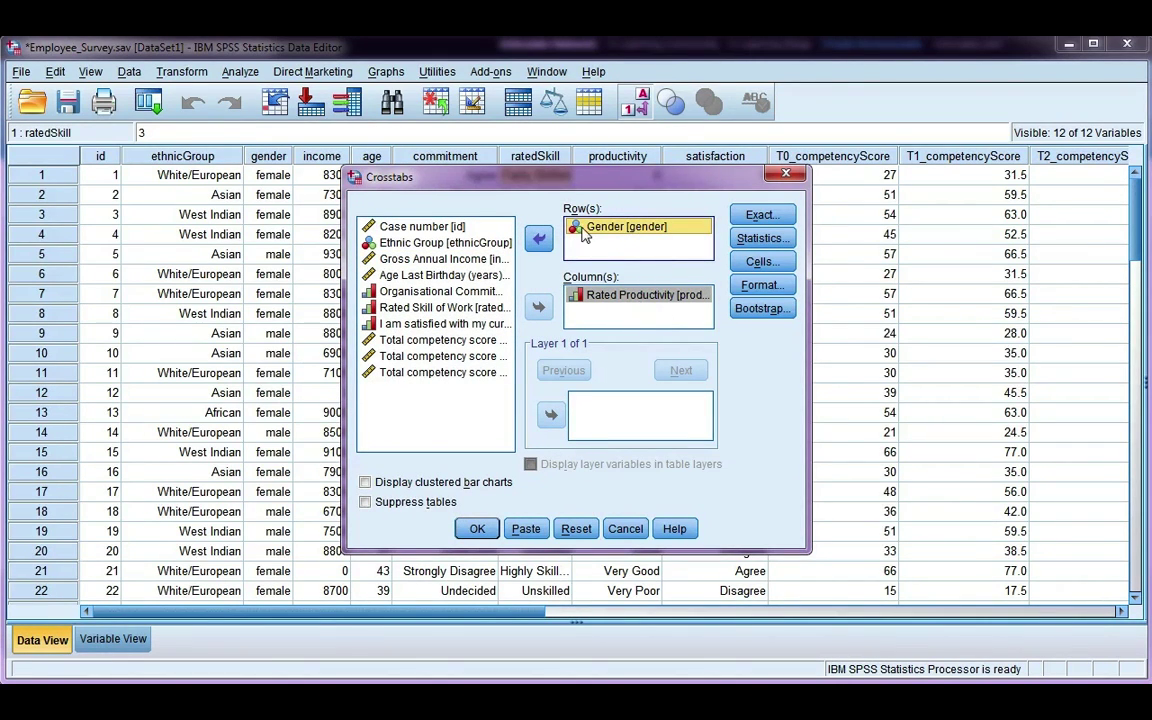
{"action": "left_click", "coordinate": [587, 234]}
{"action": "left_click", "coordinate": [478, 530]}
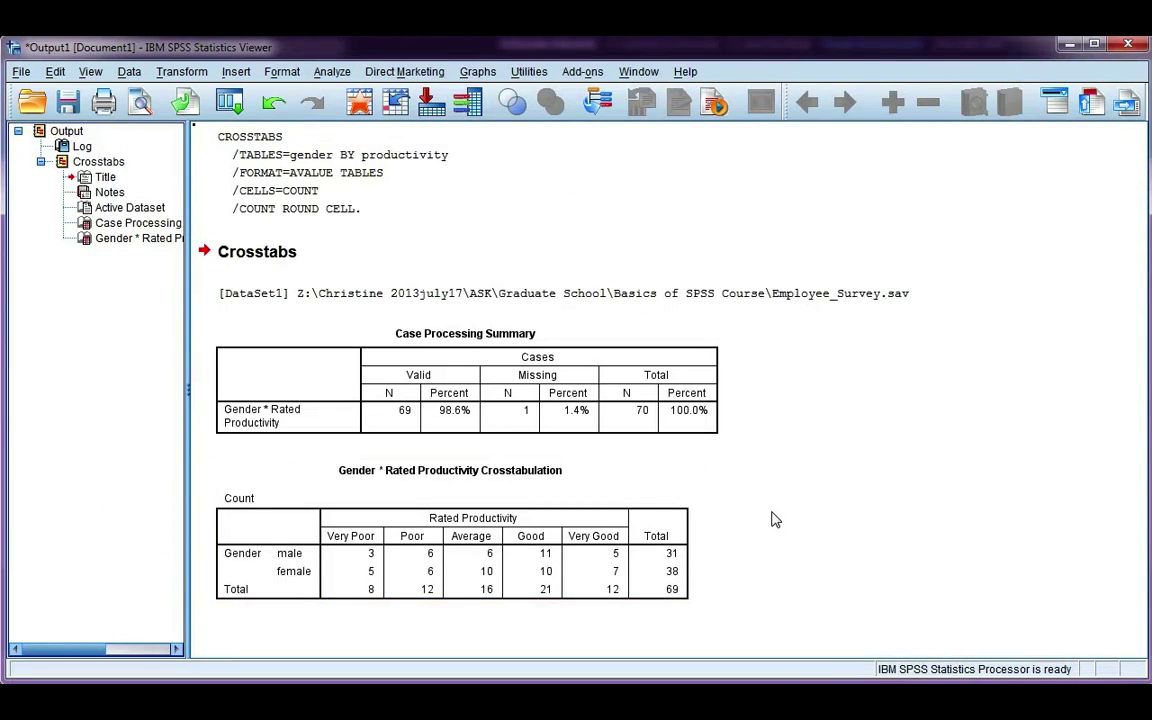
{"action": "left_click", "coordinate": [376, 596]}
Rerun Crosstabs with Rated Skill of Work as rows, Gender as layer, and clustered bar charts
{"action": "left_click", "coordinate": [331, 71]}
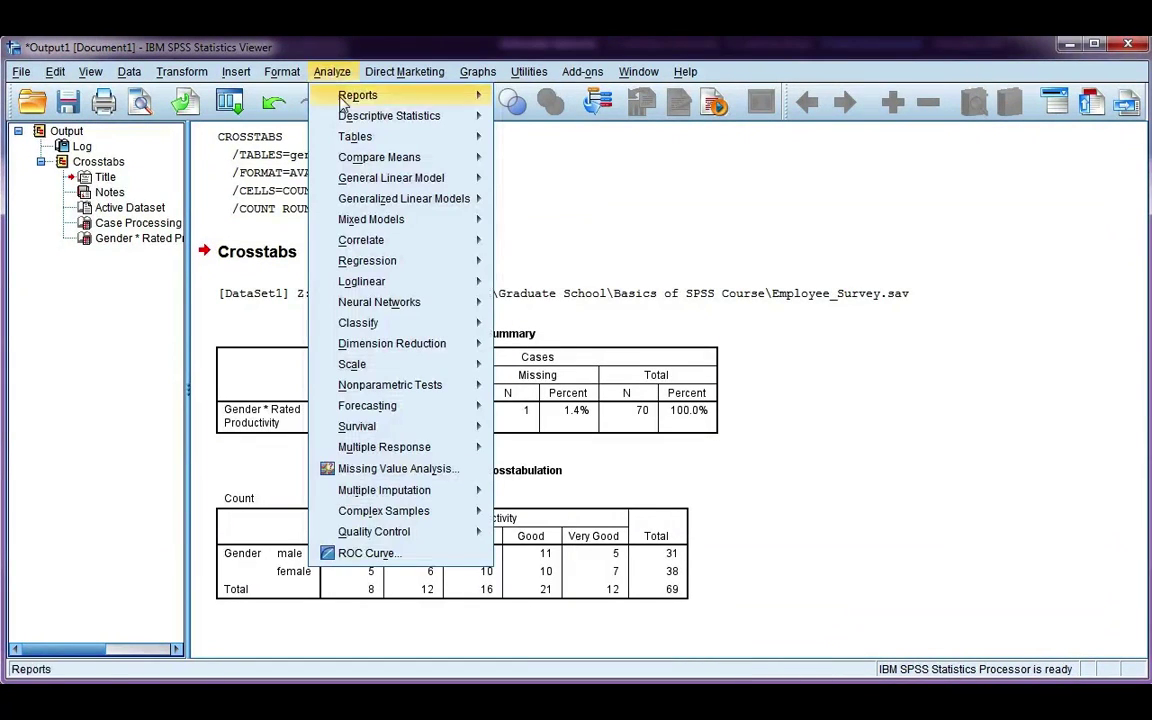
{"action": "mouse_move", "coordinate": [418, 117]}
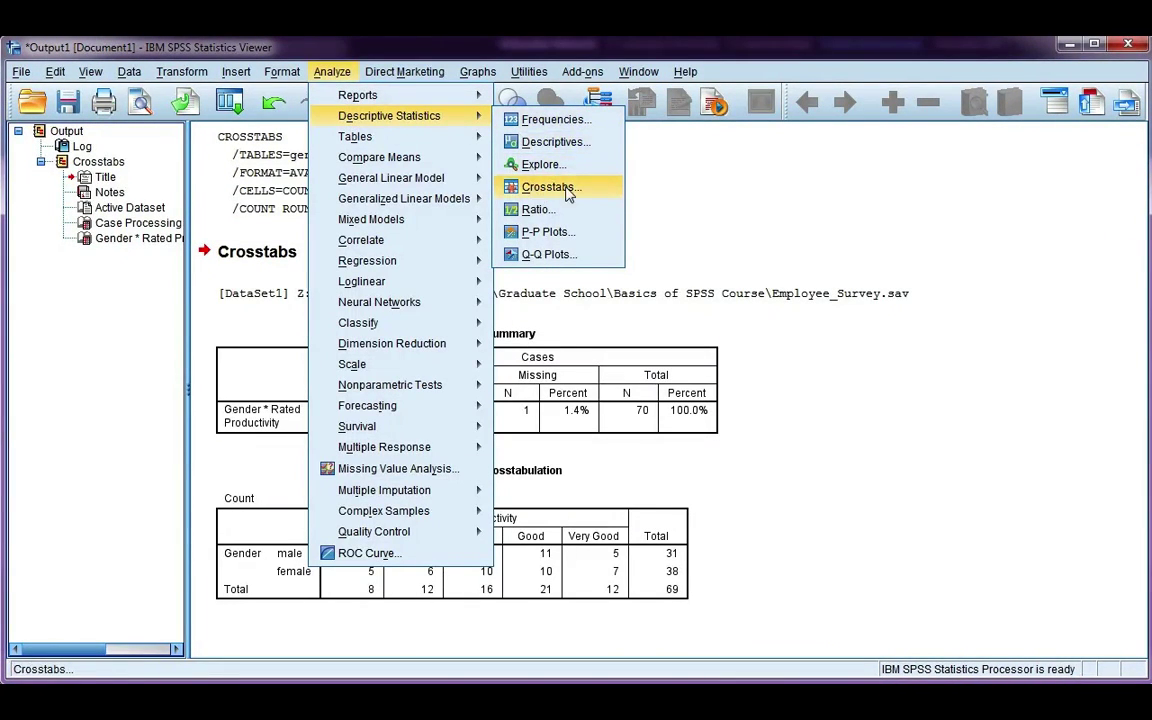
{"action": "left_click", "coordinate": [568, 193]}
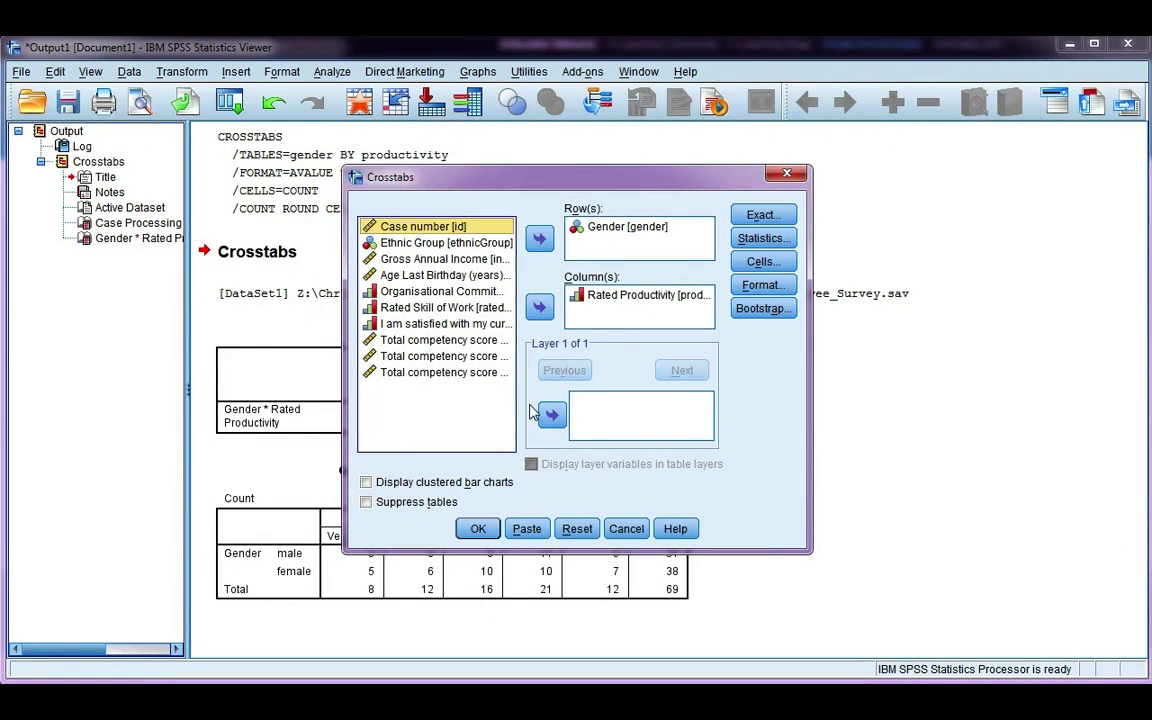
{"action": "left_click", "coordinate": [606, 230]}
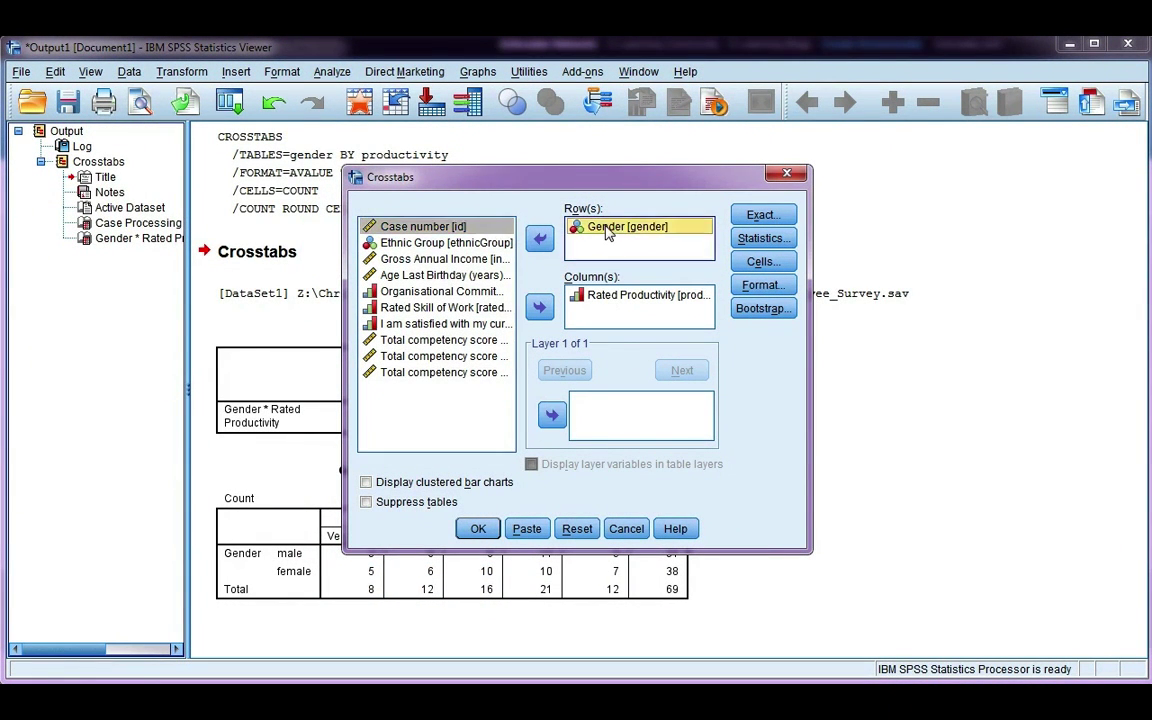
{"action": "left_click", "coordinate": [539, 238]}
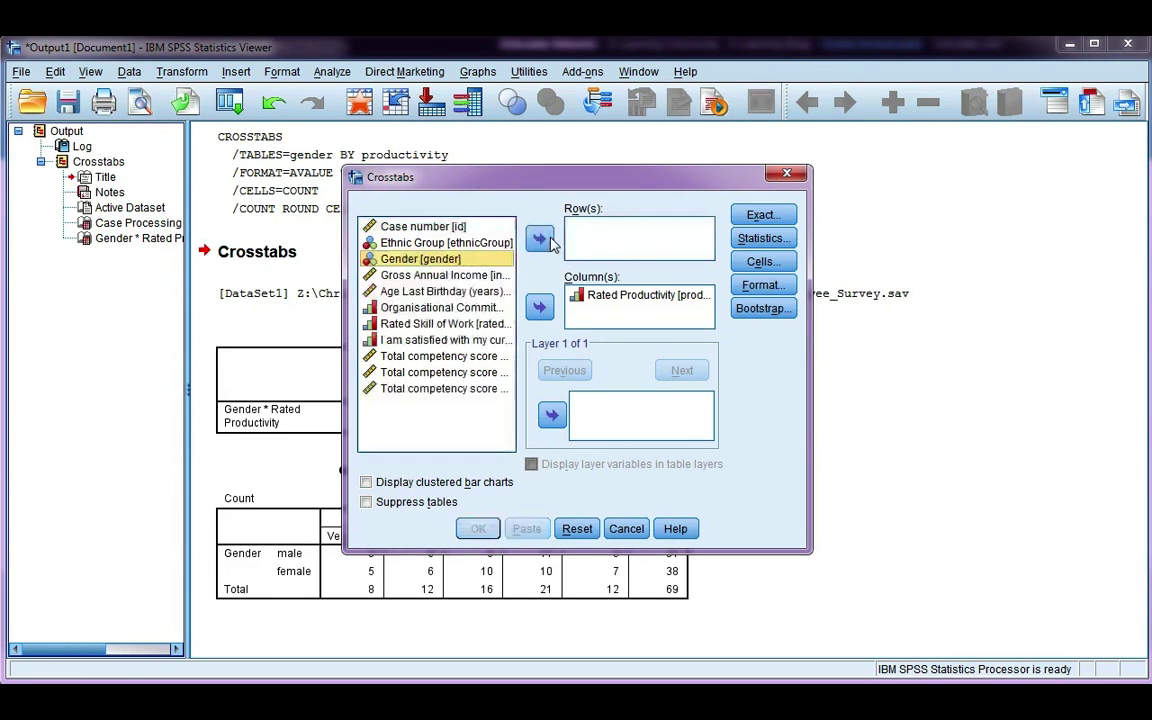
{"action": "left_click", "coordinate": [551, 414]}
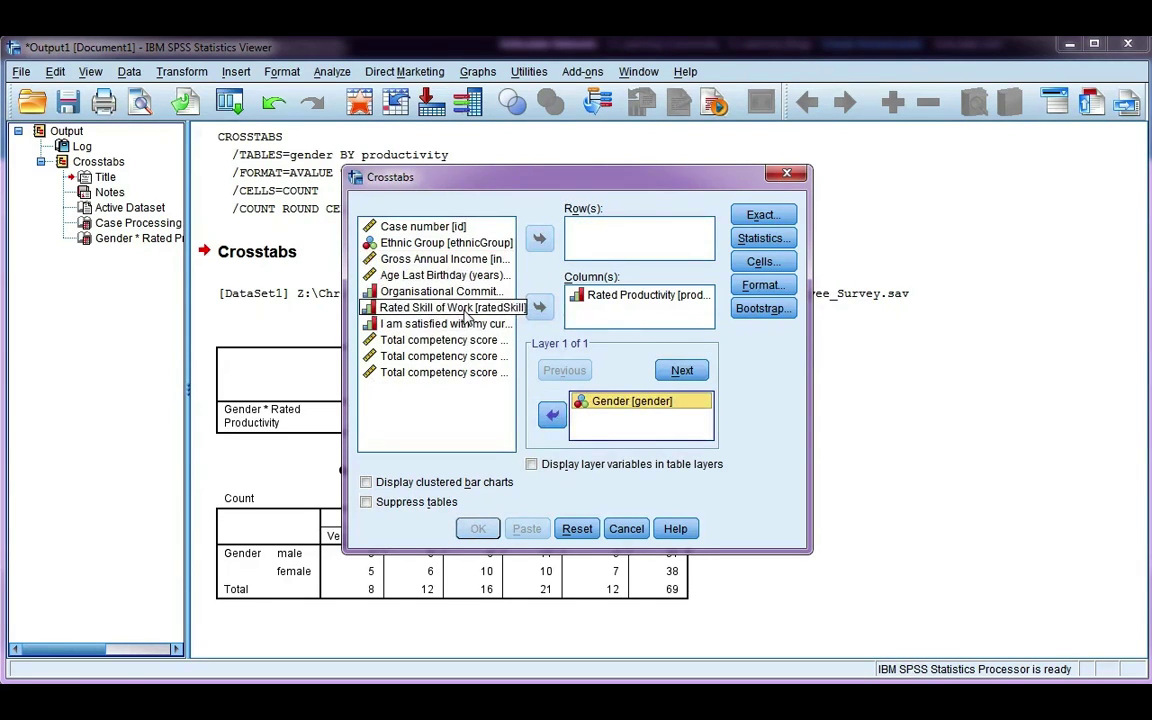
{"action": "left_click", "coordinate": [462, 310]}
{"action": "left_click", "coordinate": [539, 238]}
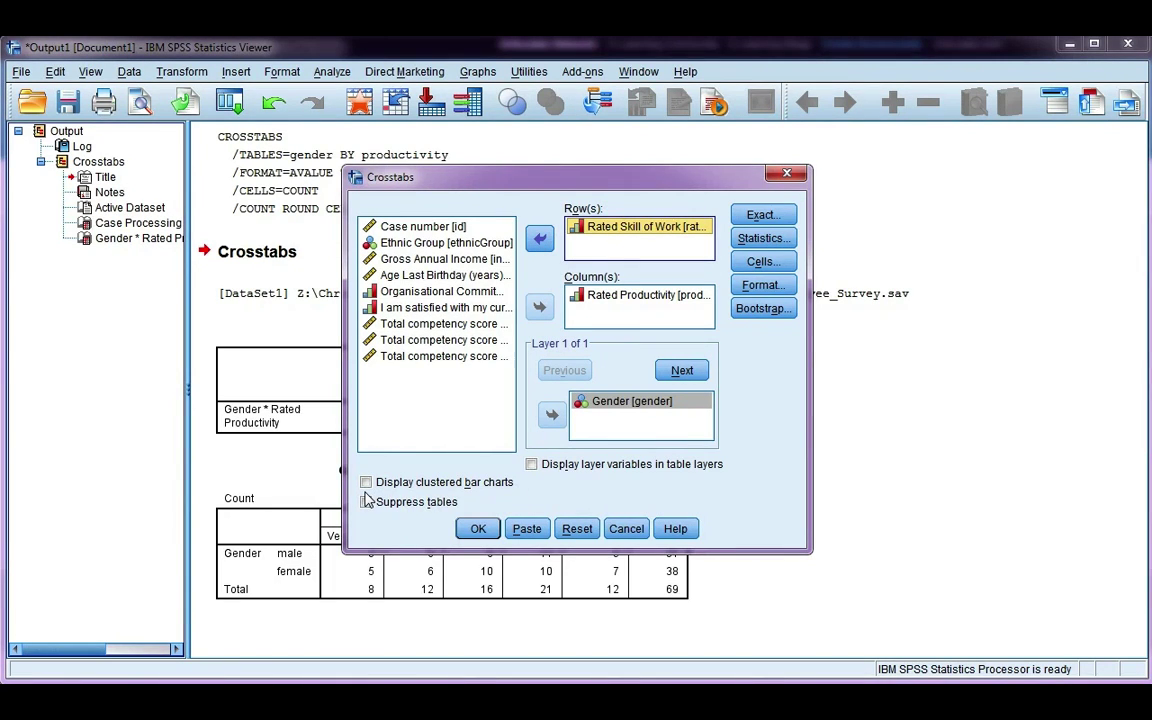
{"action": "left_click", "coordinate": [367, 483]}
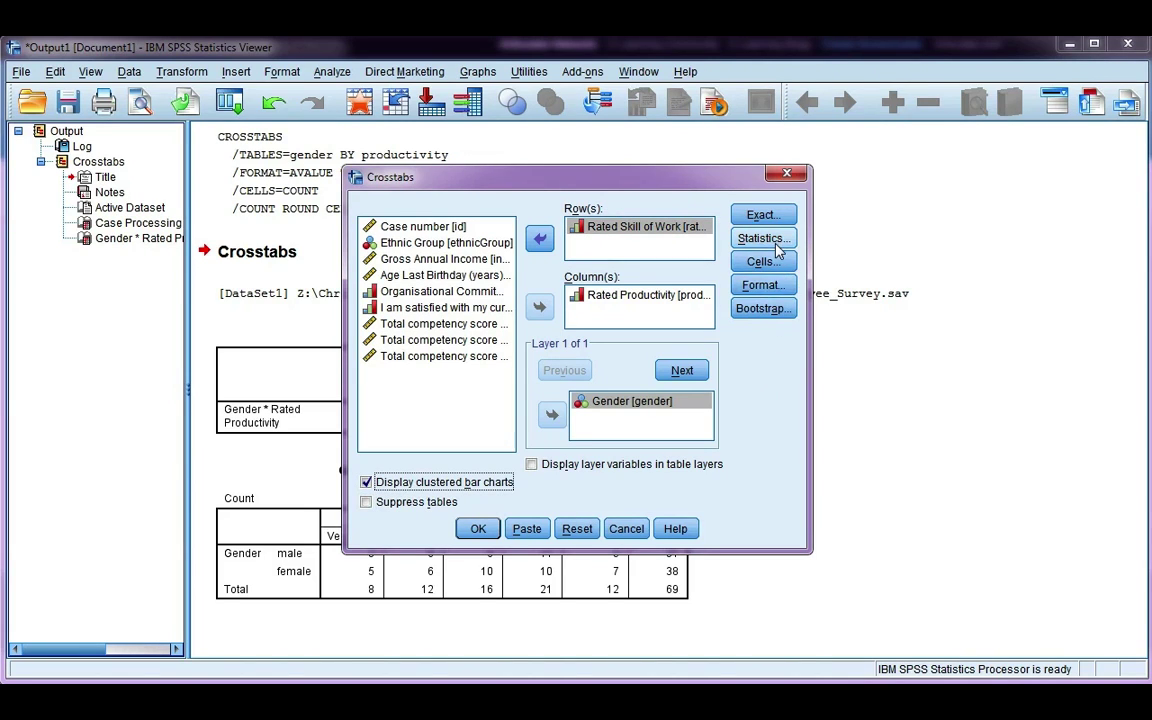
{"action": "left_click", "coordinate": [478, 530]}
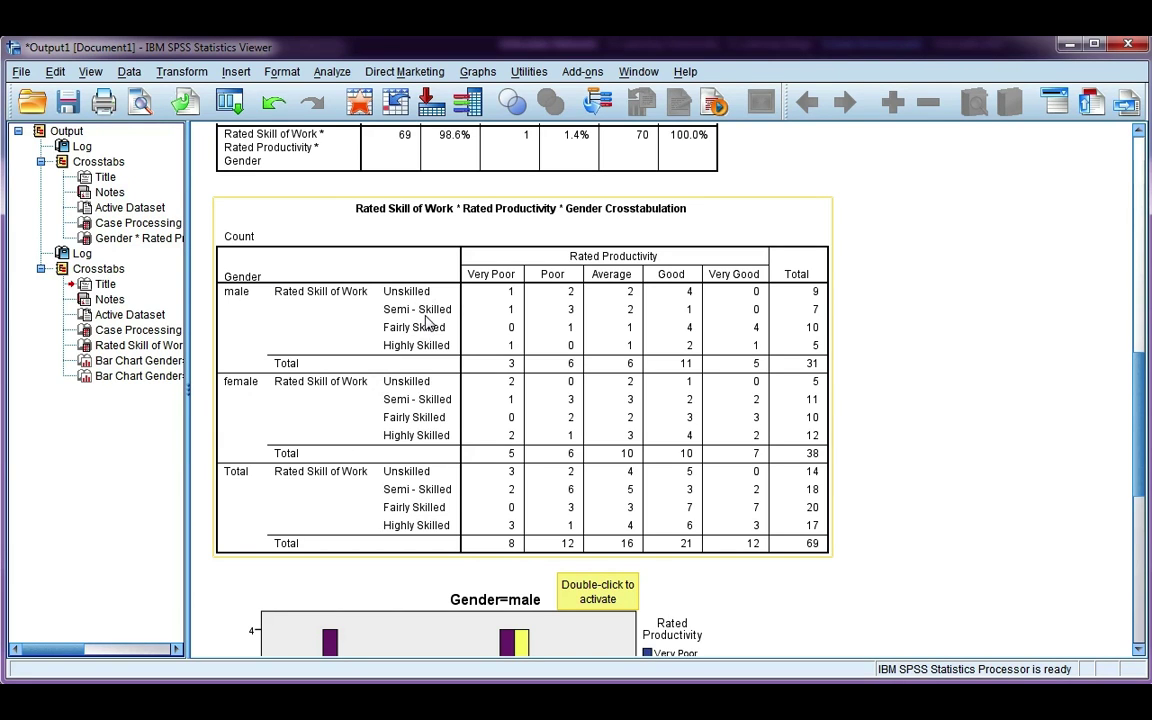
Scroll through the output to review the layered crosstab and the male and female bar charts
{"action": "scroll", "coordinate": [471, 388], "scroll_direction": "down", "scroll_amount": 8}
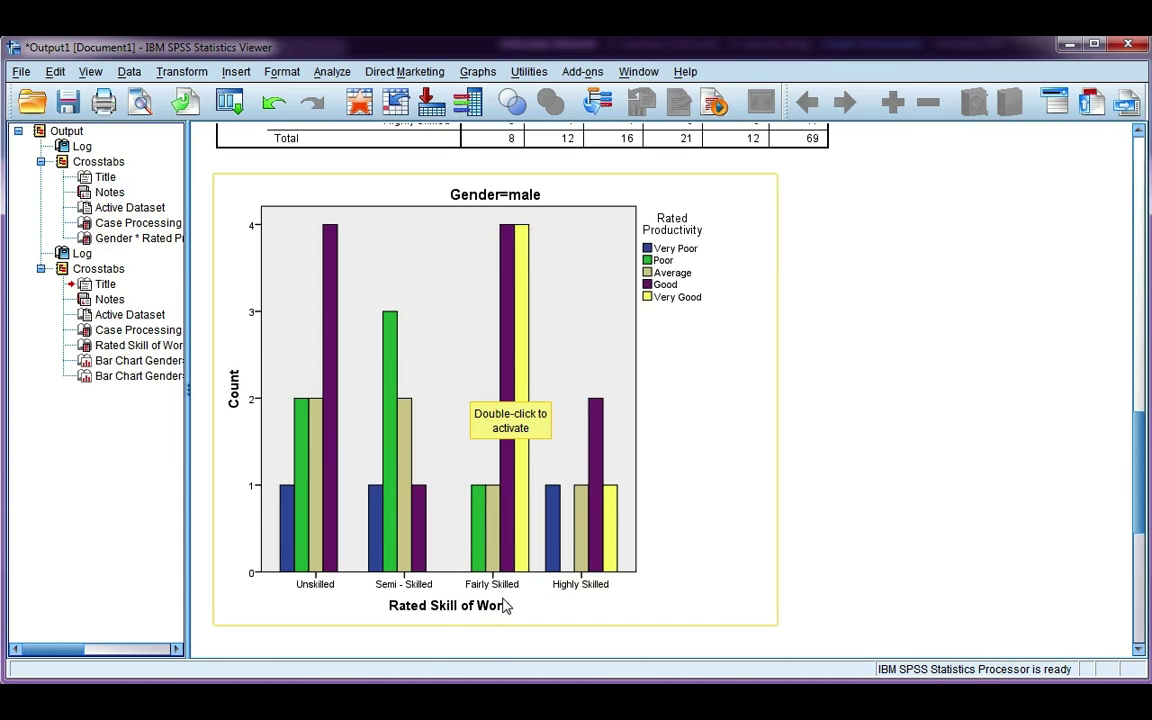
{"action": "scroll", "coordinate": [505, 605], "scroll_direction": "down", "scroll_amount": 6}
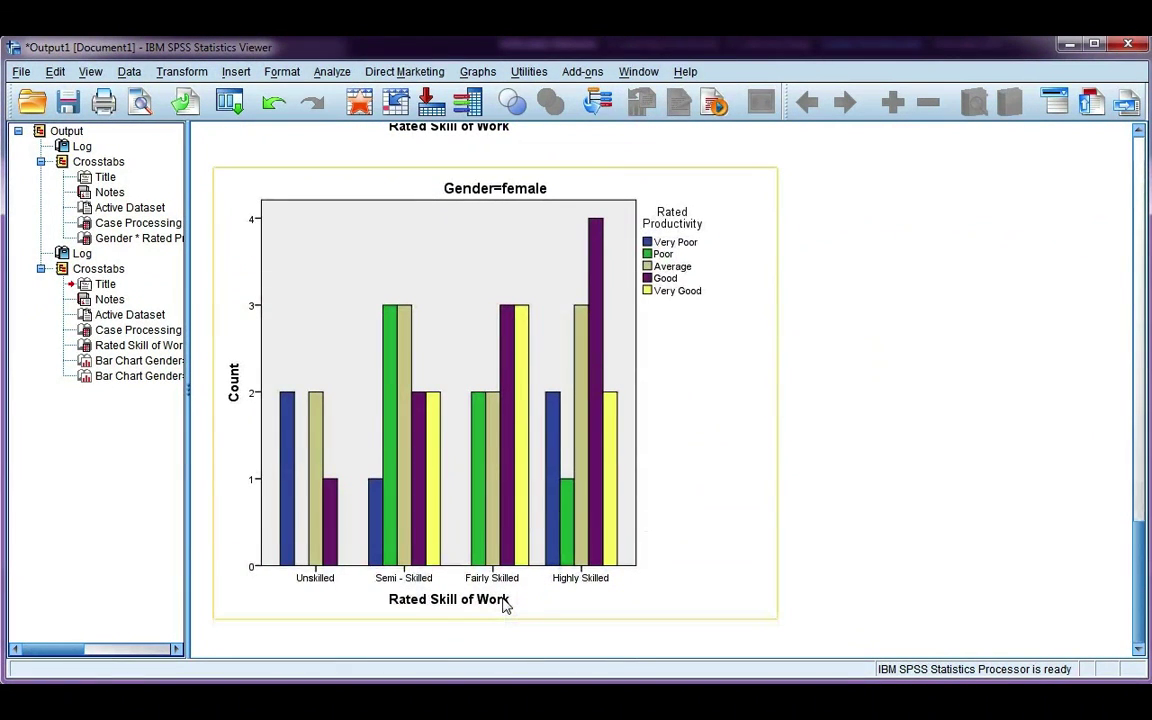
{"action": "scroll", "coordinate": [505, 605], "scroll_direction": "up", "scroll_amount": 12}
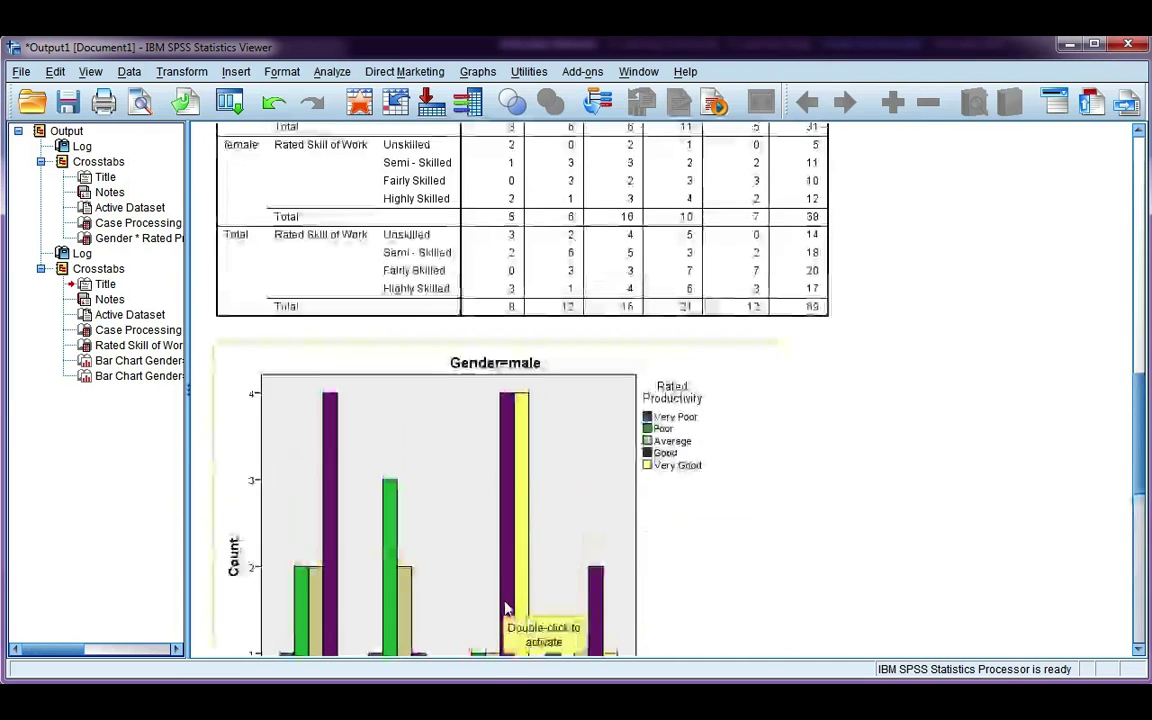
Reopen Crosstabs and move Gender from the layer back to Row(s)
{"action": "left_click", "coordinate": [331, 72]}
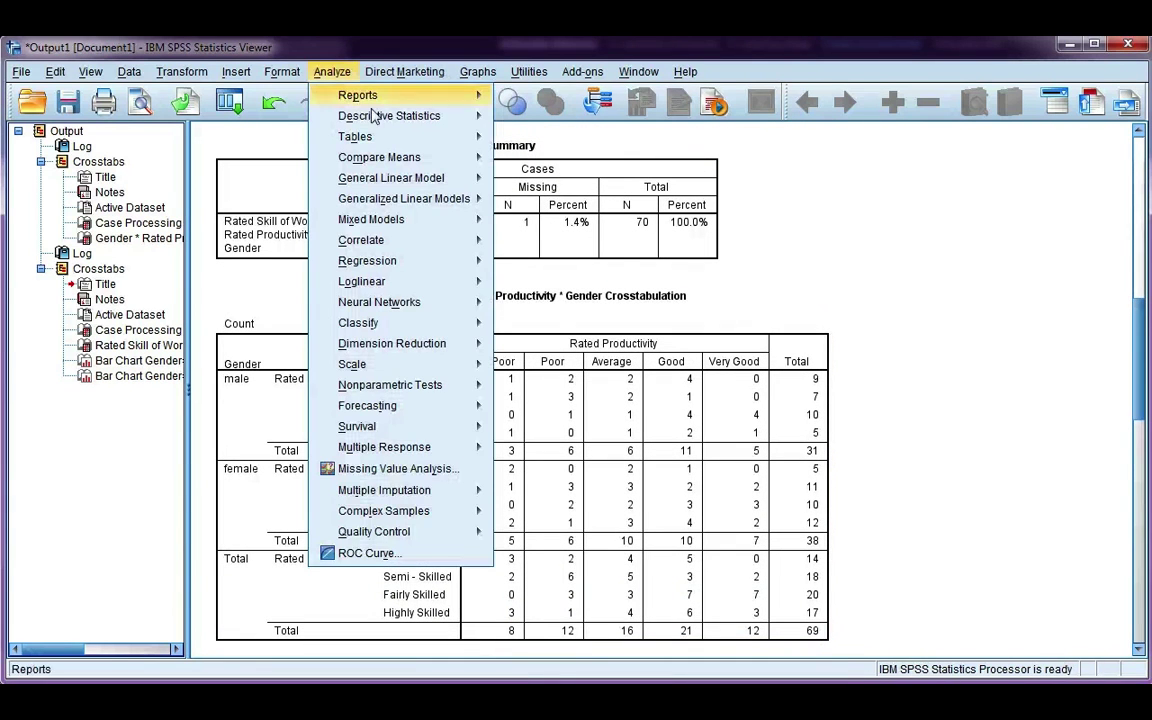
{"action": "mouse_move", "coordinate": [460, 116]}
{"action": "left_click", "coordinate": [508, 185]}
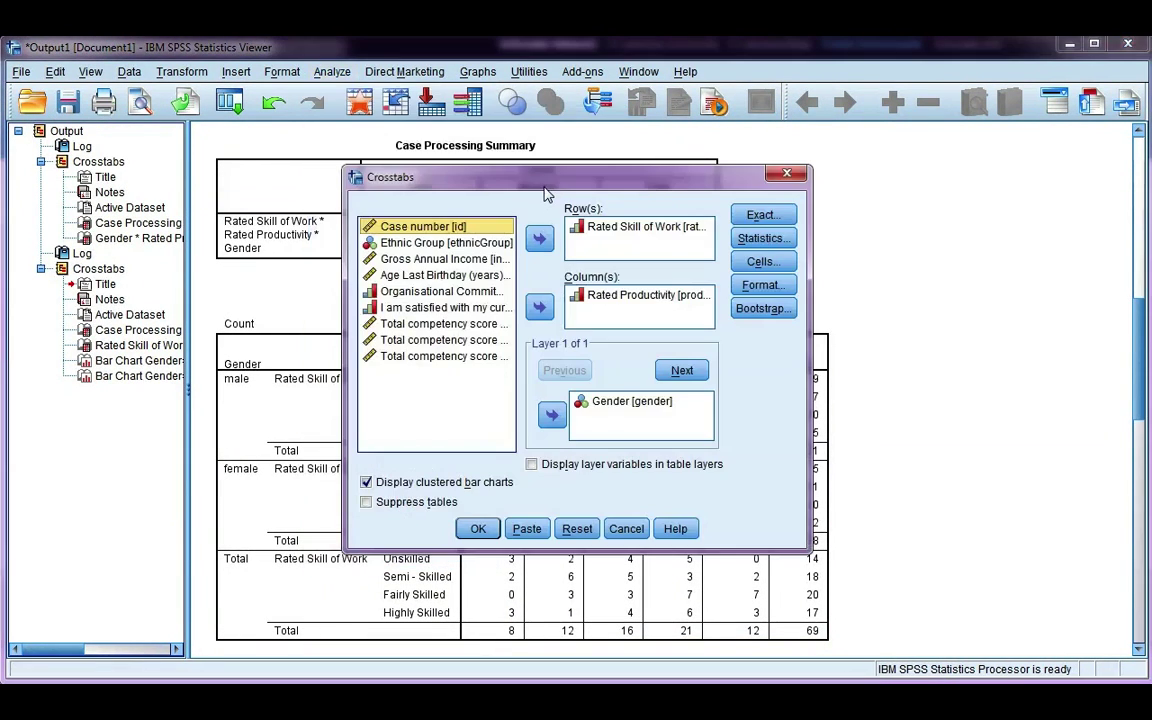
{"action": "left_click", "coordinate": [602, 404]}
{"action": "left_click", "coordinate": [552, 414]}
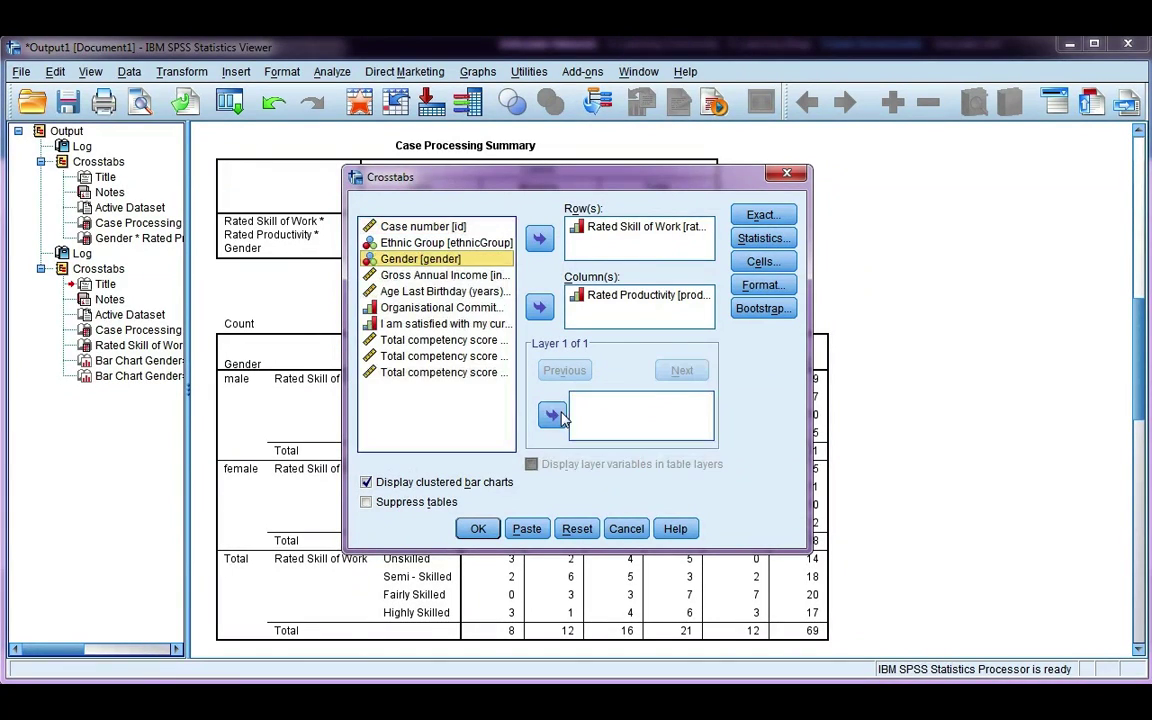
{"action": "left_click", "coordinate": [539, 238]}
Layer by Rated Skill of Work with bar charts off, run it, and select the new table
{"action": "left_click", "coordinate": [541, 240]}
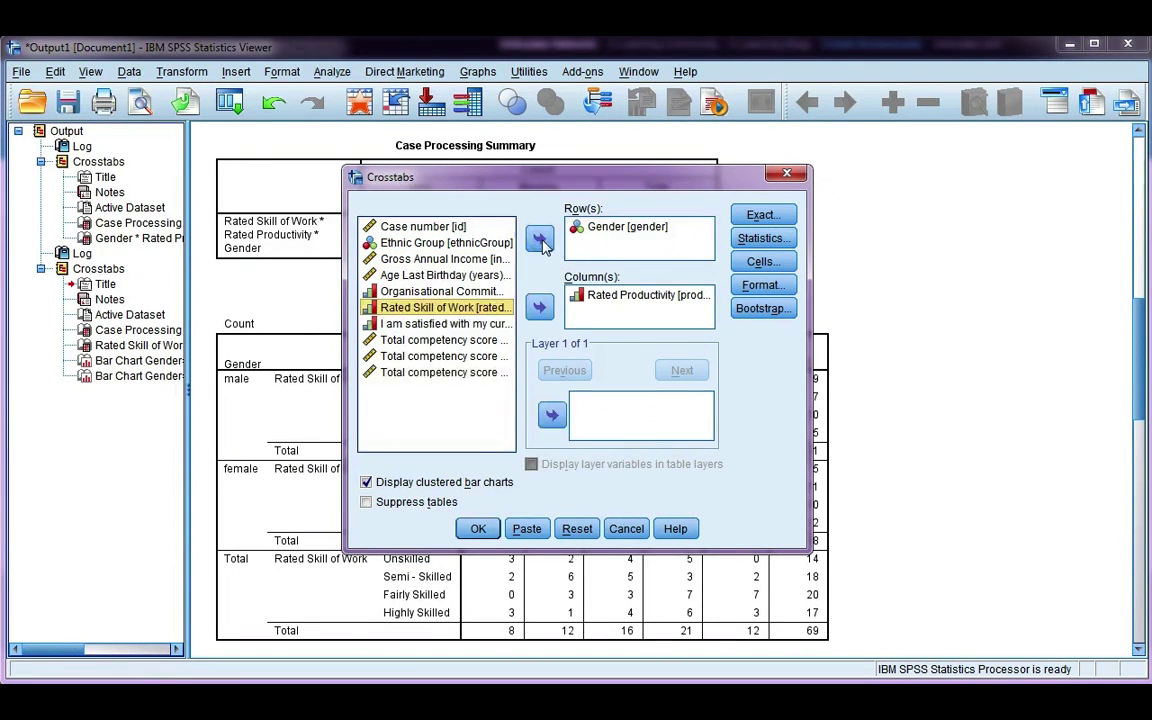
{"action": "left_click", "coordinate": [552, 414]}
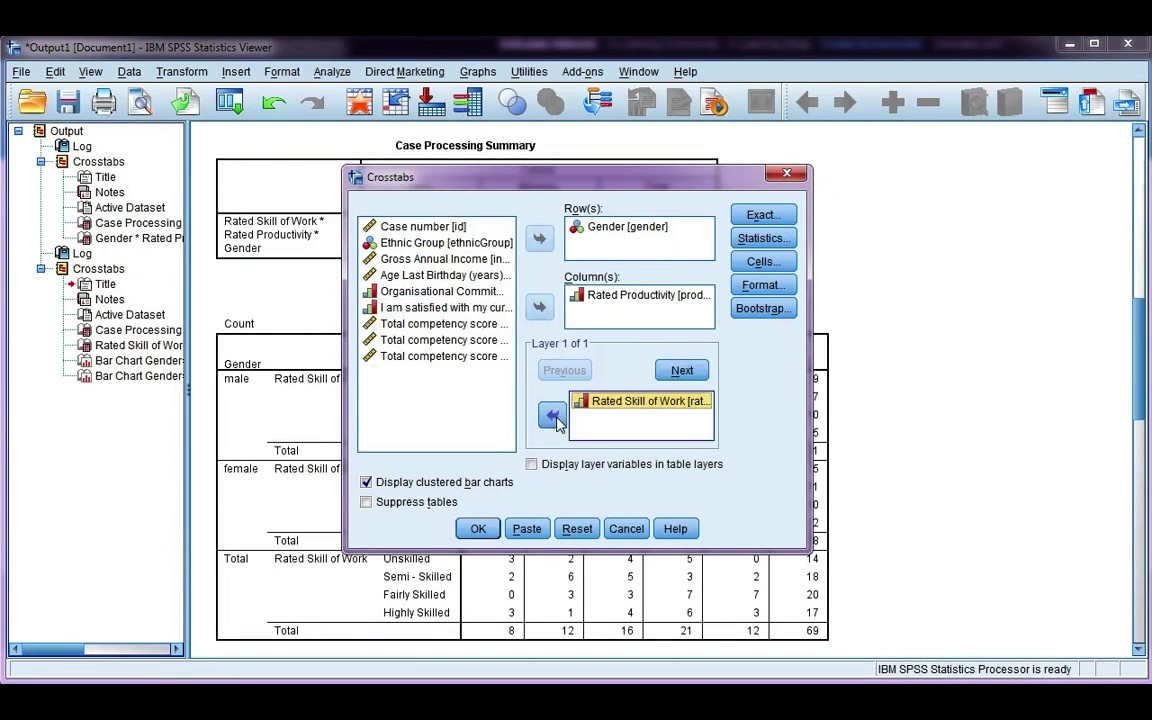
{"action": "left_click", "coordinate": [366, 483]}
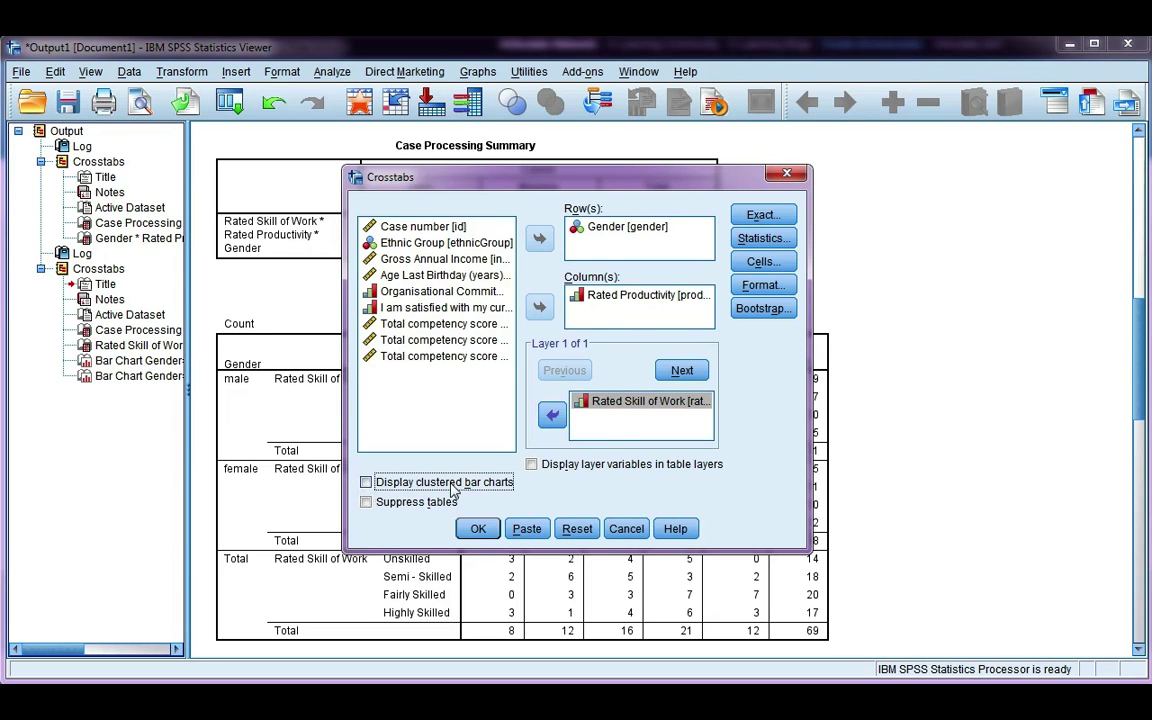
{"action": "left_click", "coordinate": [478, 529]}
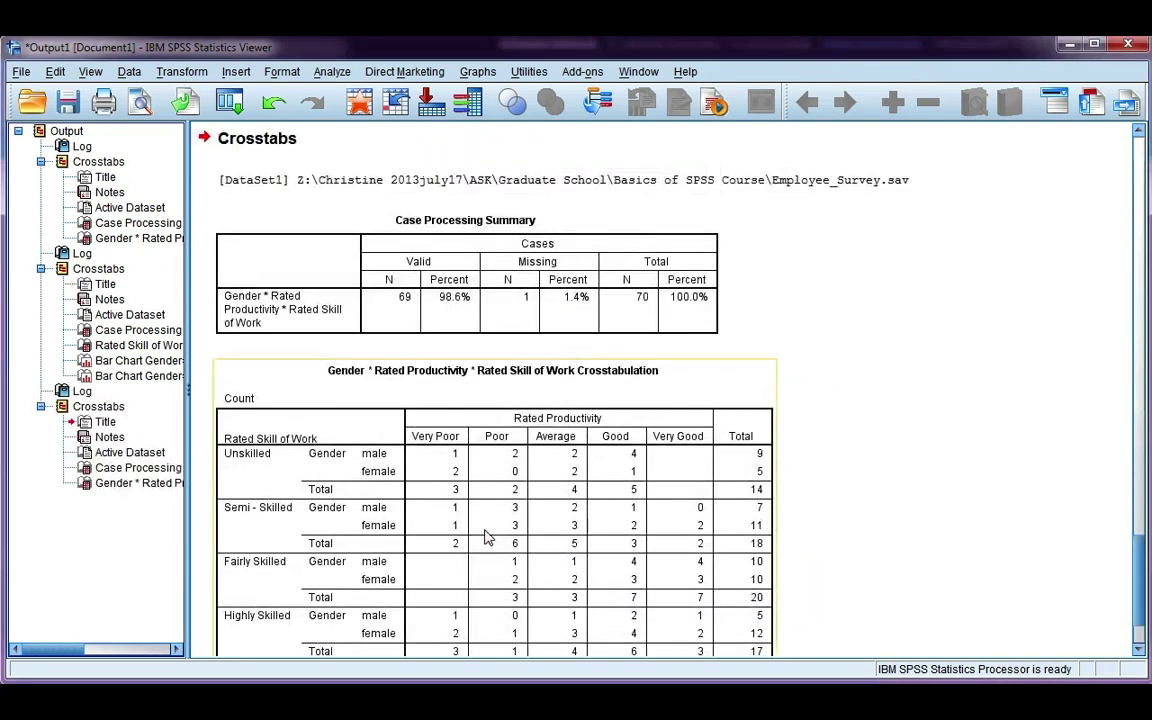
{"action": "scroll", "coordinate": [483, 535], "scroll_direction": "down", "scroll_amount": 2}
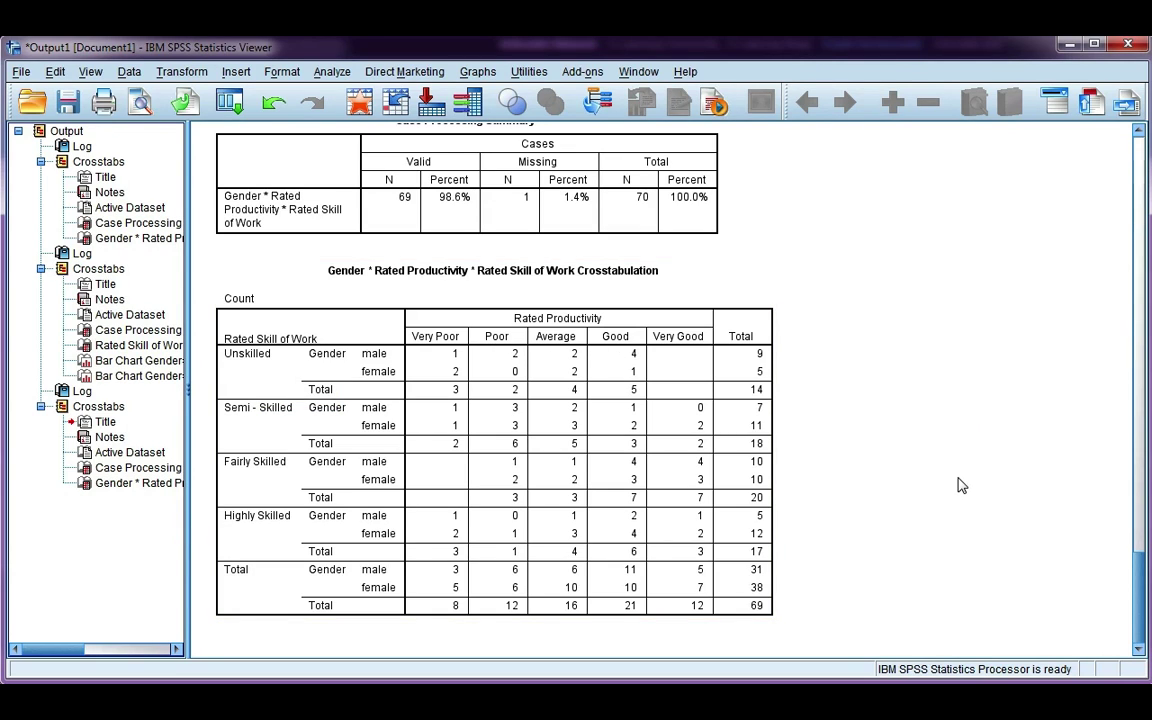
{"action": "left_click", "coordinate": [478, 605]}
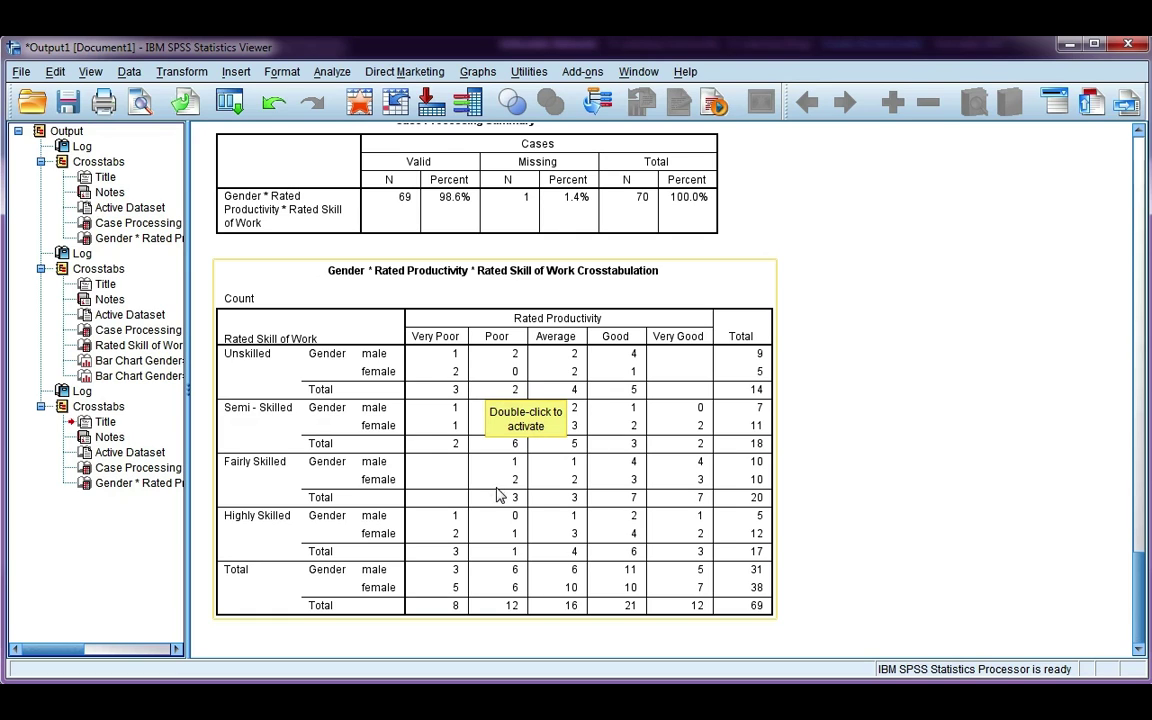
Reopen Crosstabs and remove Rated Skill of Work from the layer
{"action": "left_click", "coordinate": [331, 72]}
{"action": "mouse_move", "coordinate": [401, 120]}
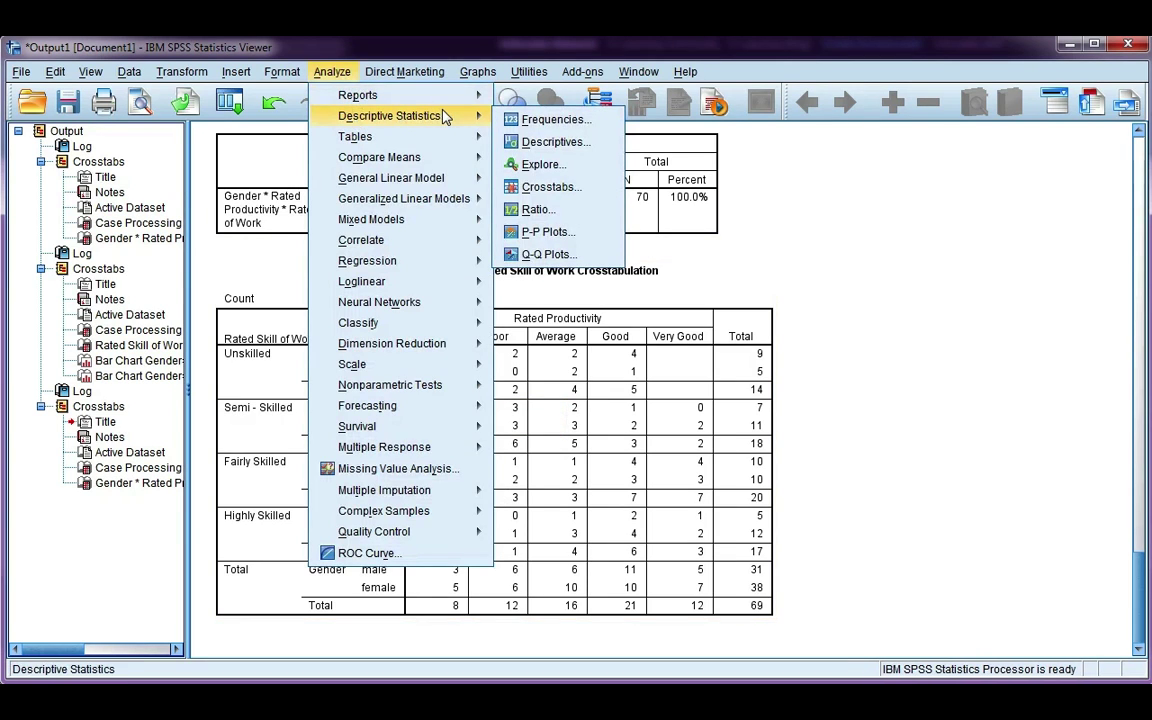
{"action": "left_click", "coordinate": [575, 192]}
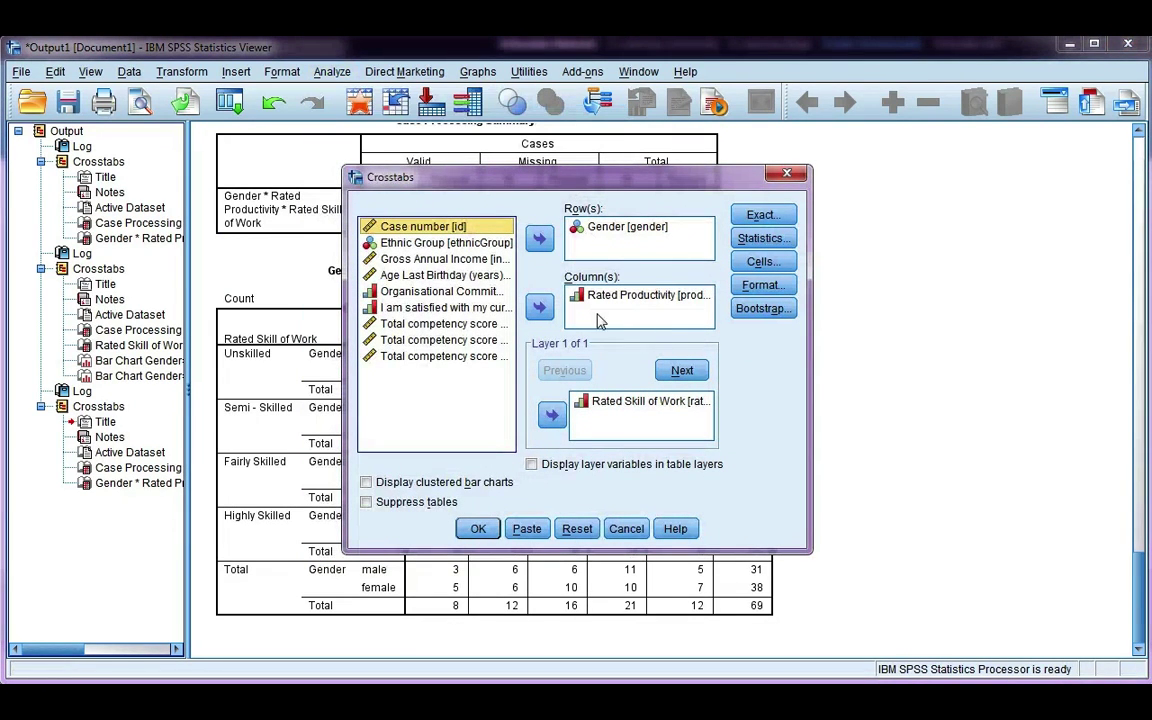
{"action": "left_click", "coordinate": [582, 402]}
{"action": "left_click", "coordinate": [552, 415]}
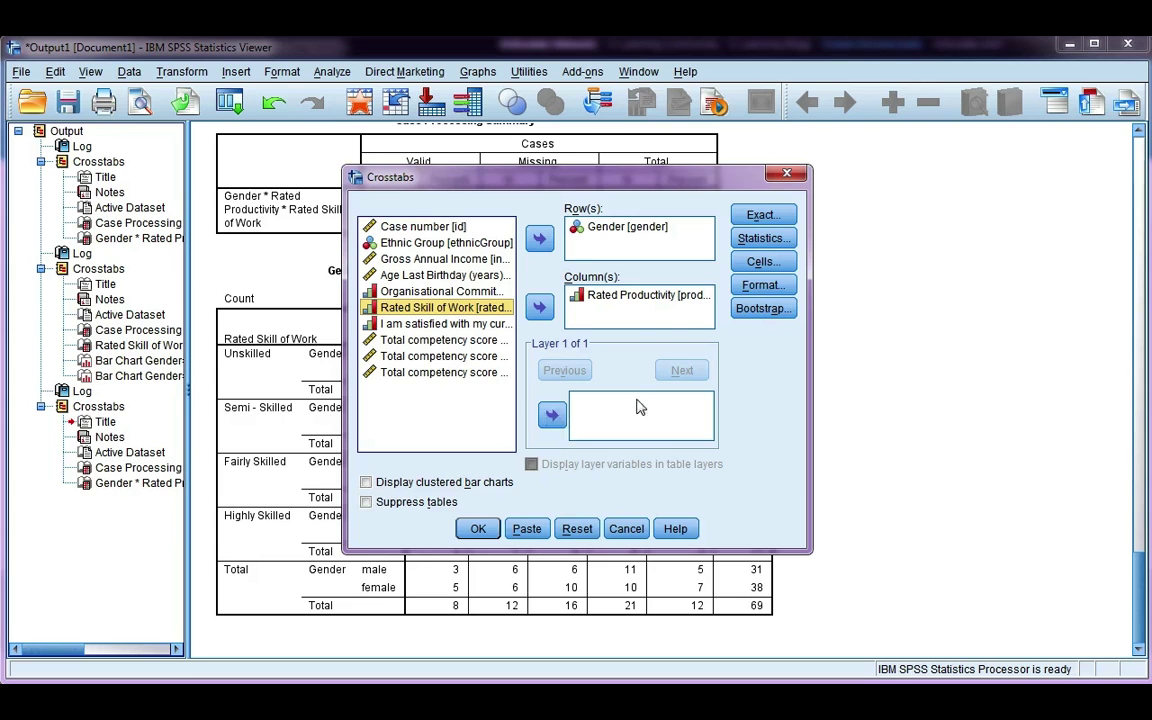
Add row percentages to the crosstab cell display
{"action": "left_click", "coordinate": [762, 262]}
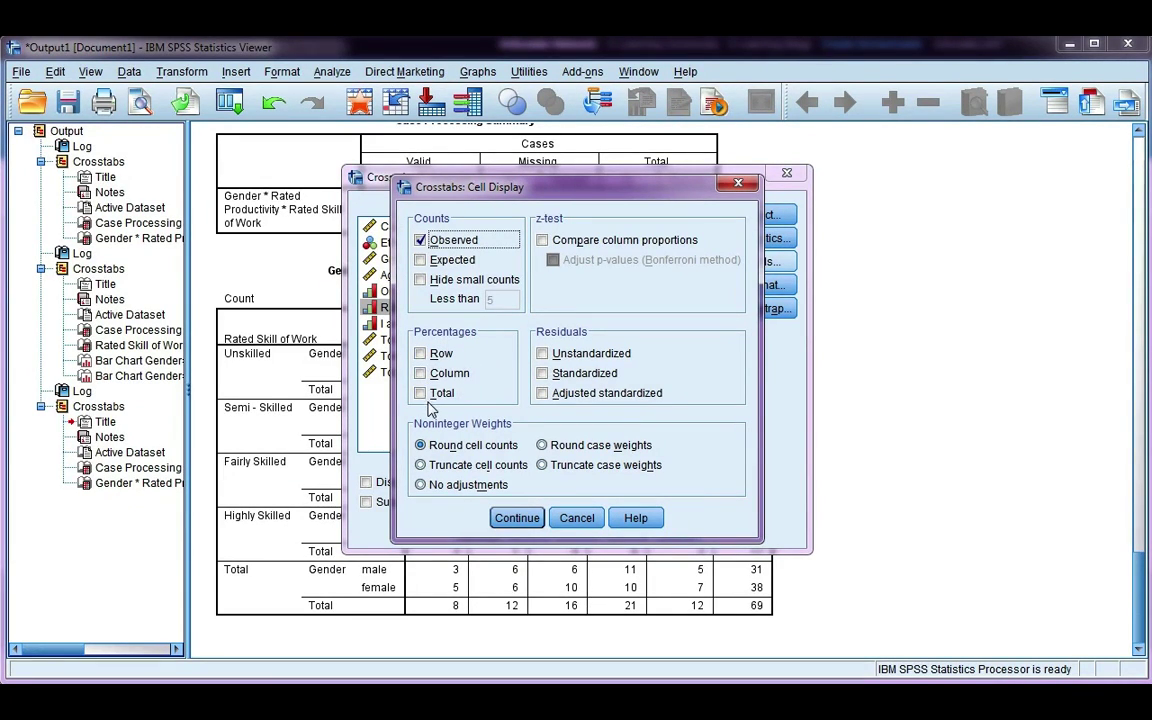
{"action": "left_click", "coordinate": [420, 353]}
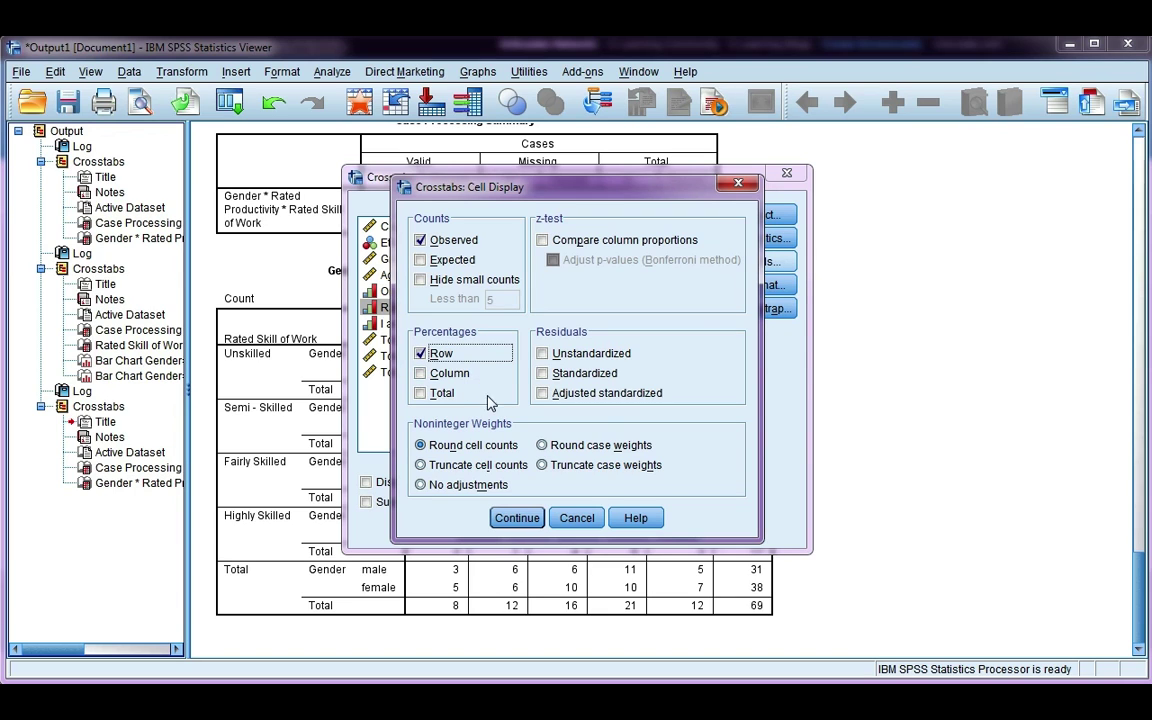
{"action": "left_click", "coordinate": [516, 522]}
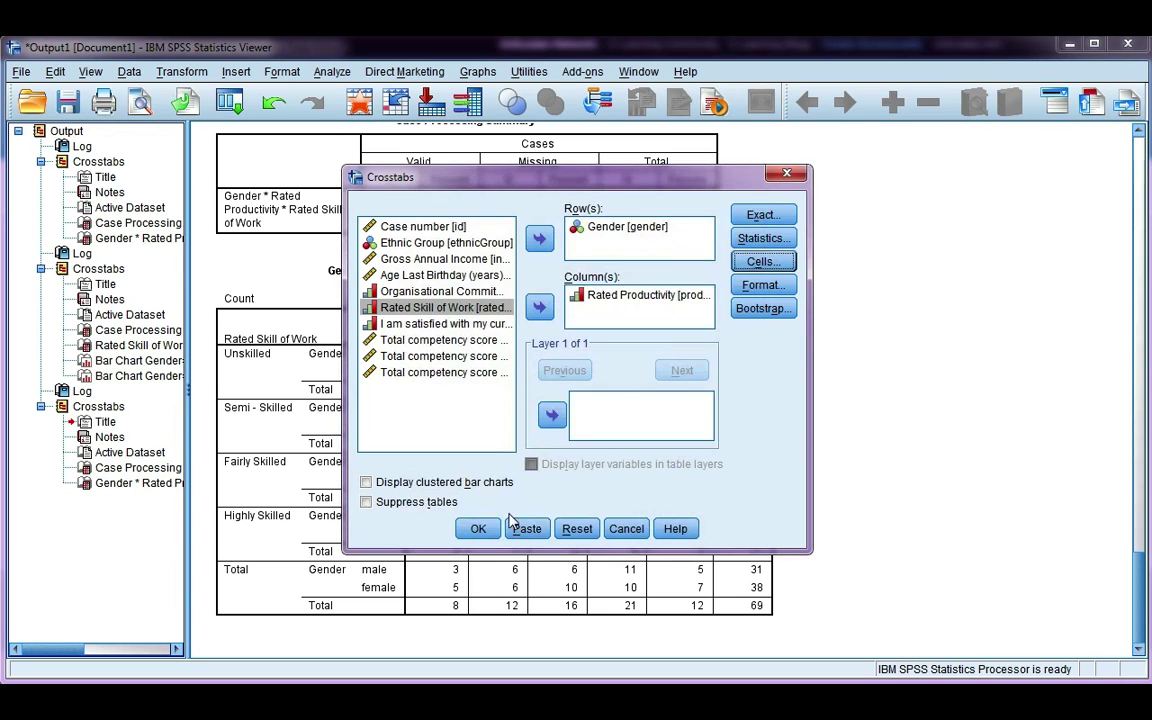
Leave chi-square off, run the row-percentage crosstab, and select the new table
{"action": "left_click", "coordinate": [750, 237]}
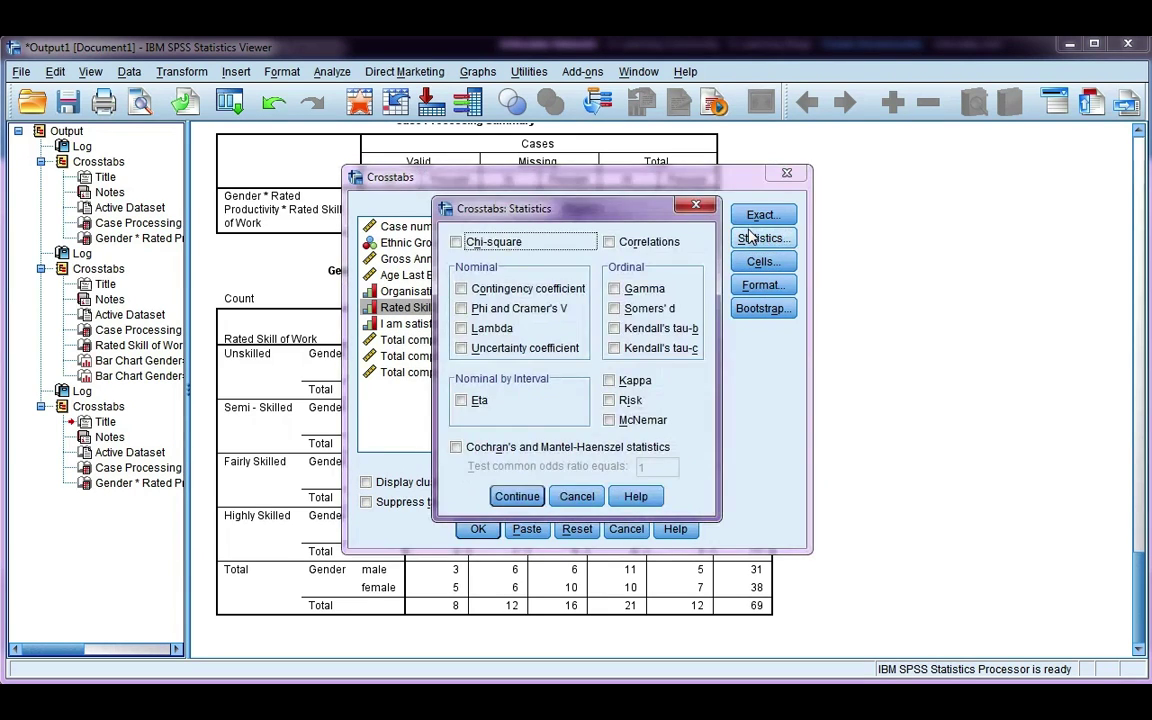
{"action": "left_click", "coordinate": [468, 245]}
{"action": "left_click", "coordinate": [474, 243]}
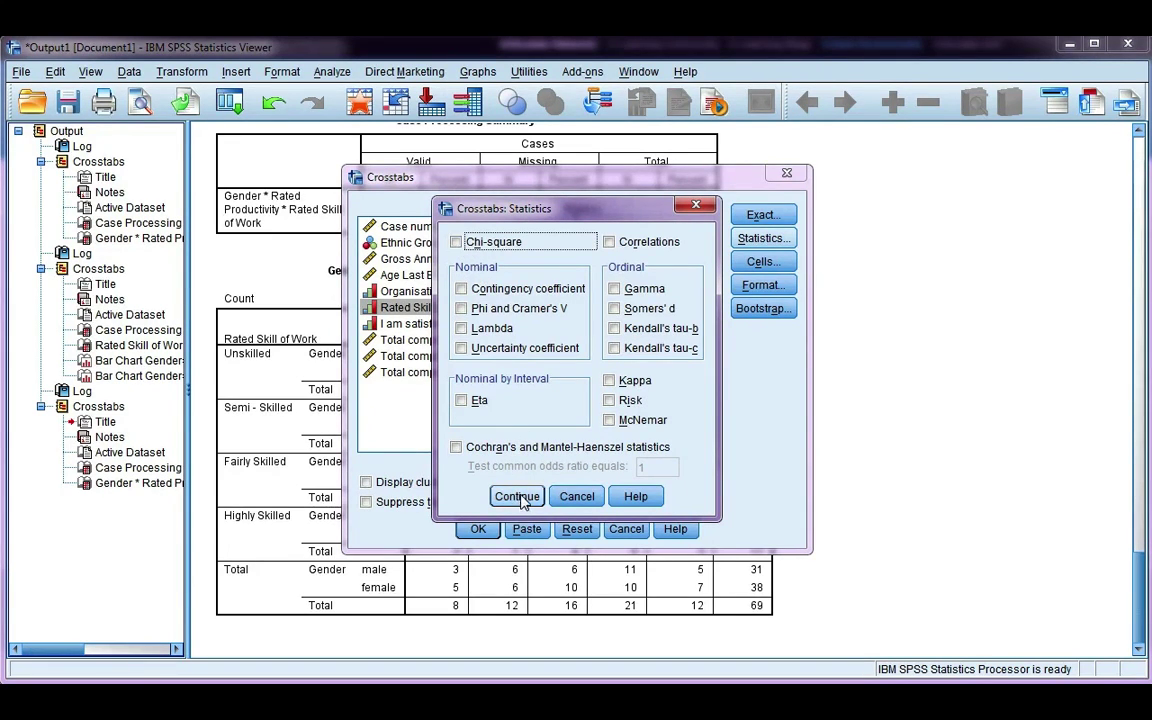
{"action": "left_click", "coordinate": [514, 496]}
{"action": "left_click", "coordinate": [478, 528]}
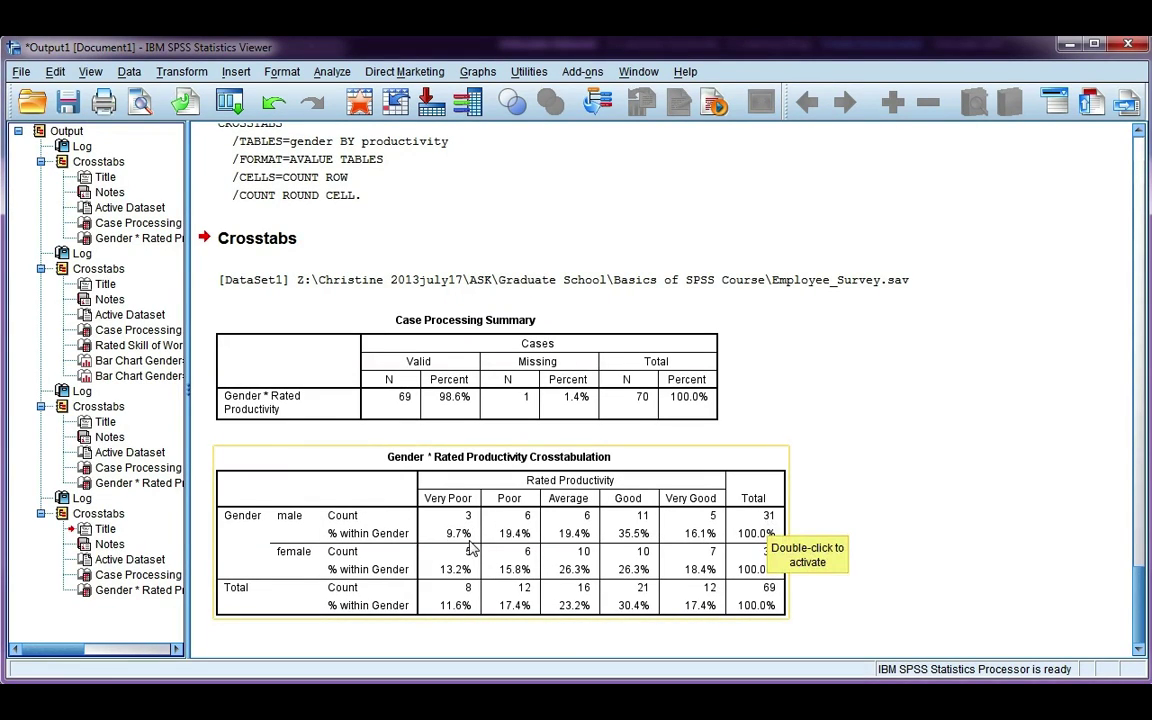
{"action": "left_click", "coordinate": [567, 523]}
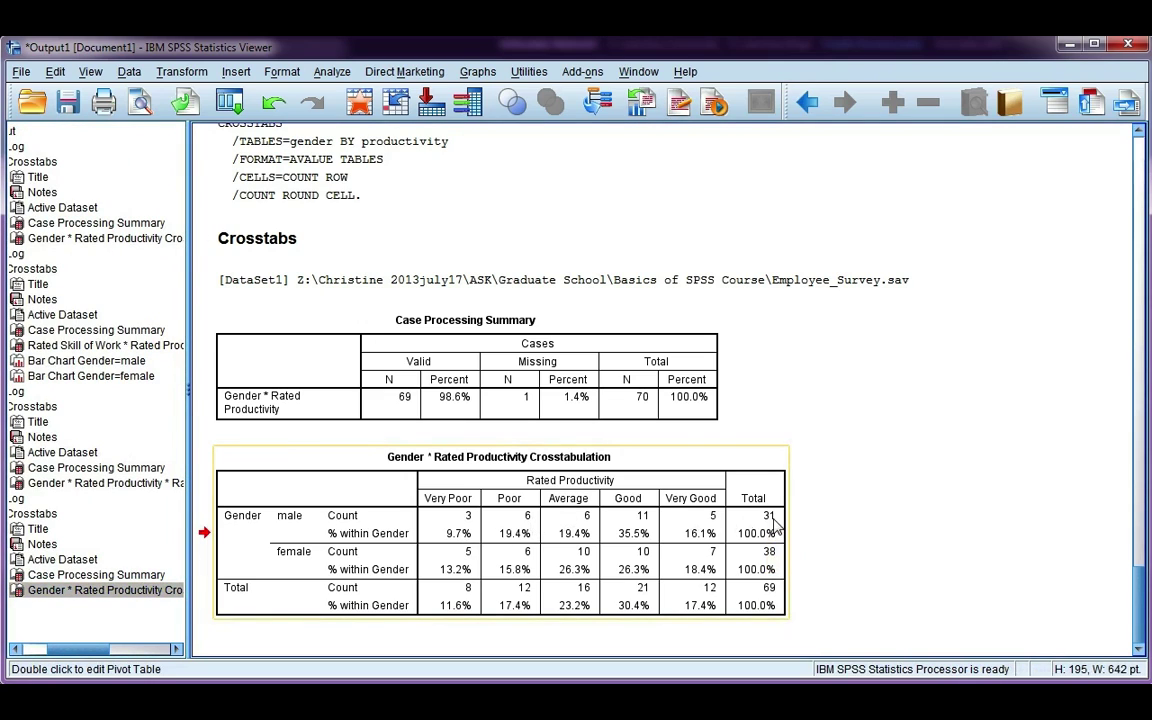